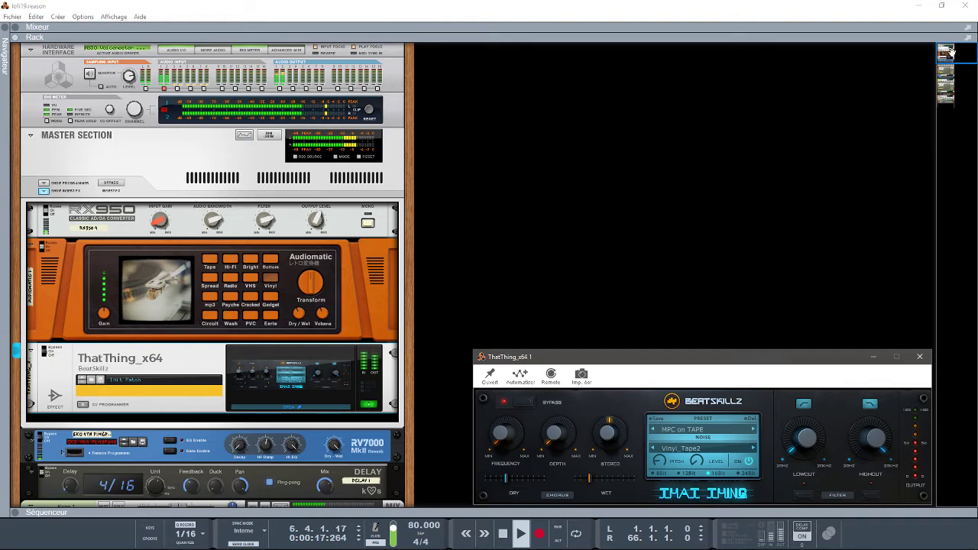
- Unfold the NN-19 digital sampler near the end of the rack to show its full panel
left_click_drag(950, 53, 977, 98)
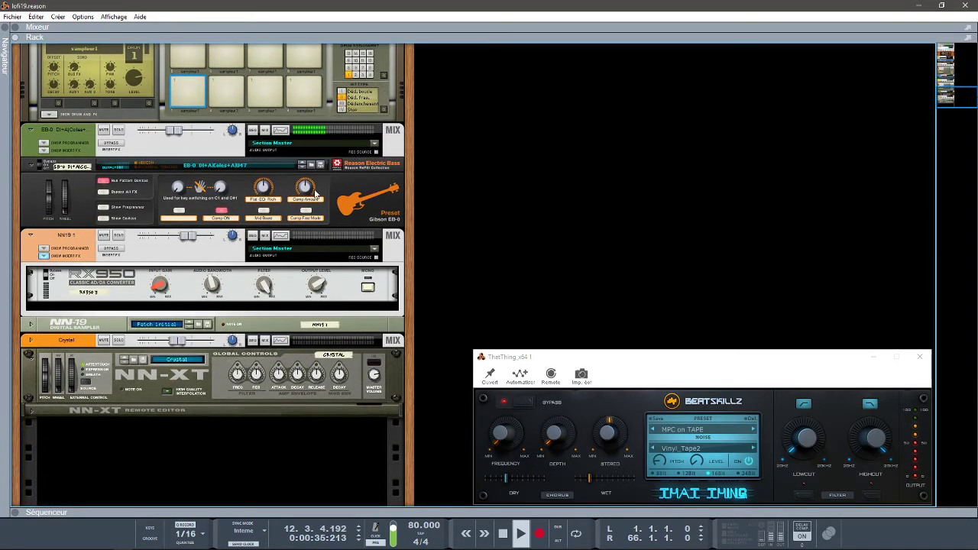
left_click(30, 324)
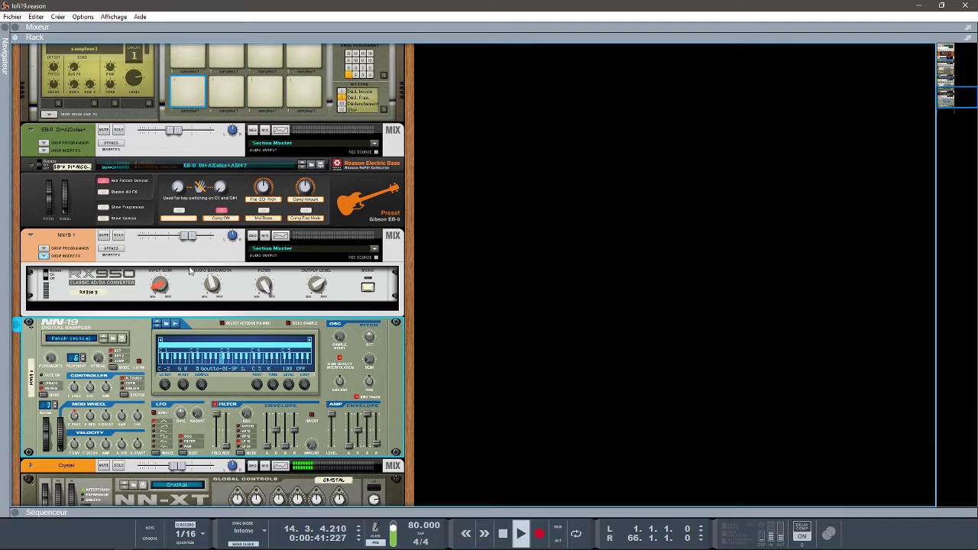
- Review the track arrangement in the sequencer and the channel strips in the mixer, and return to the rack
key("F7")
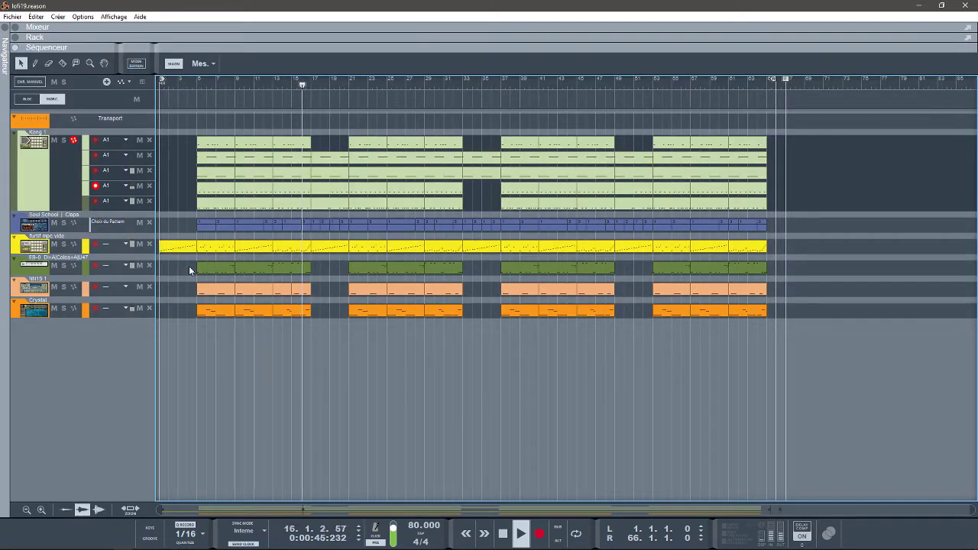
key("F6")
key("F5")
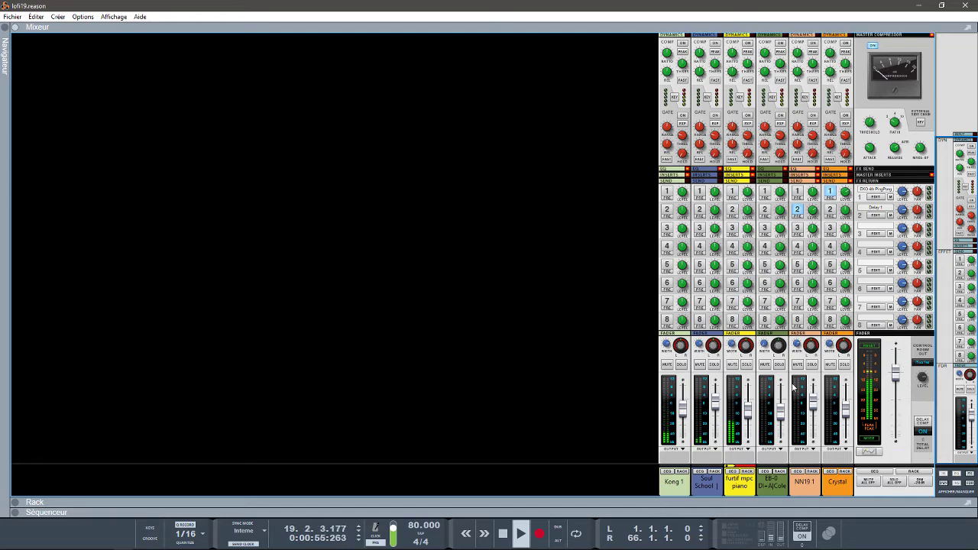
key("F6")
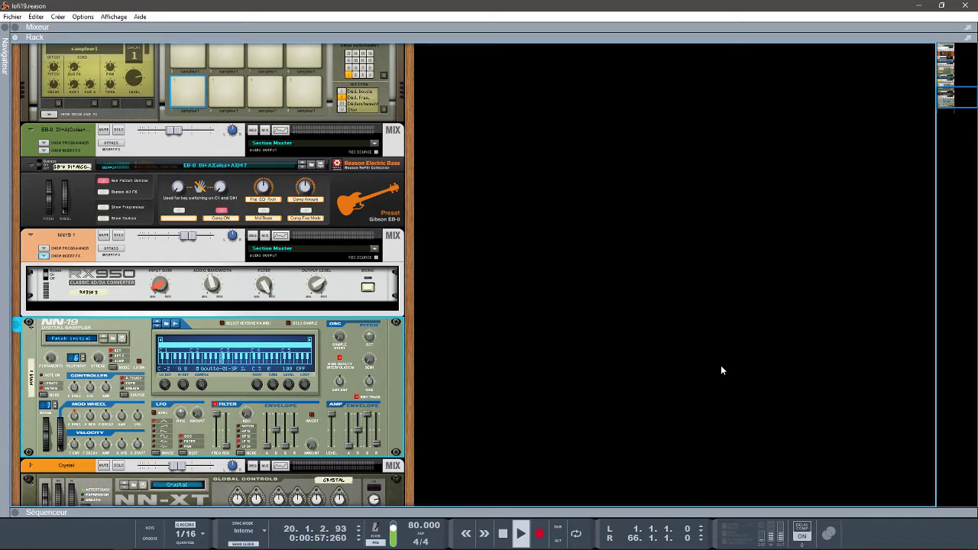
- Show the drum module and effects section of the Kong device loaded with the furtif mpc vide patch
left_click_drag(959, 97, 952, 87)
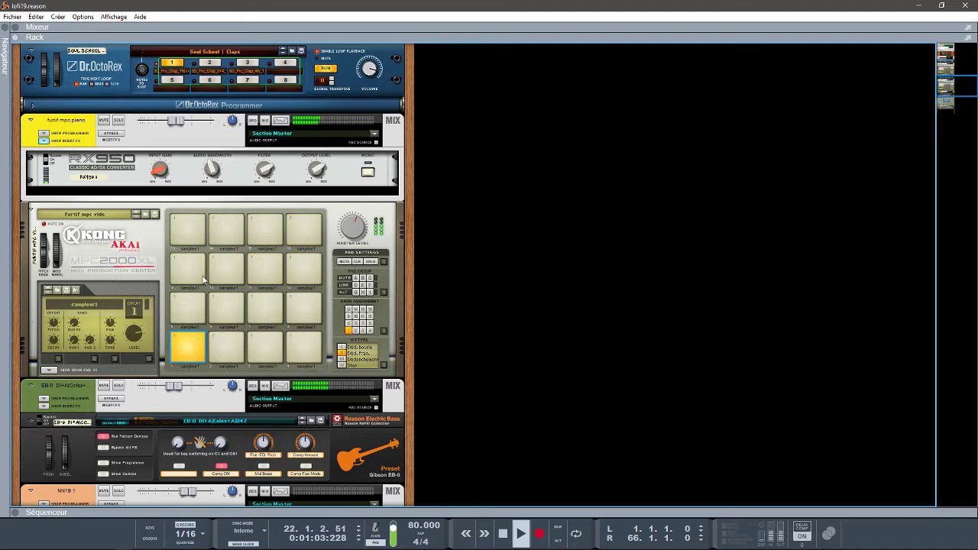
left_click(48, 372)
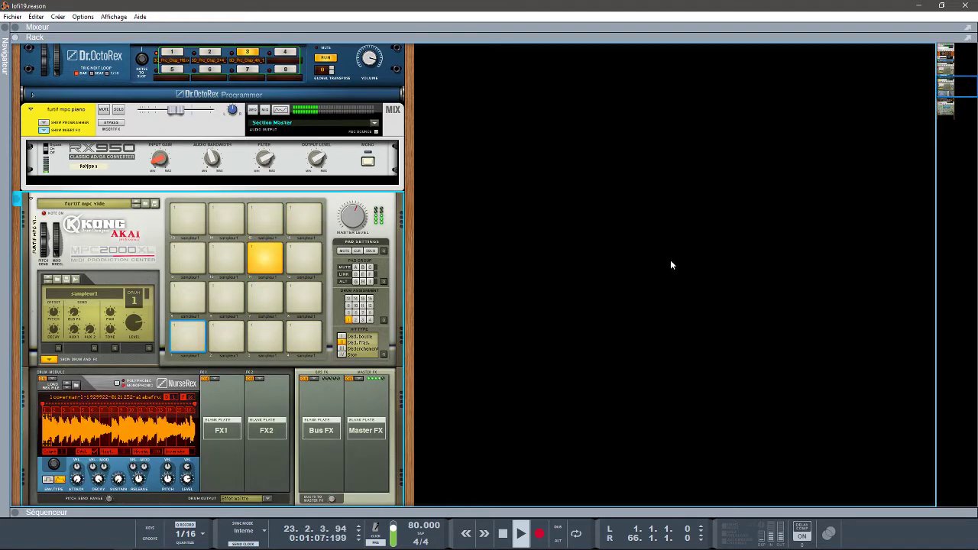
- Examine the master section with its insert effects at the start of the rack and check the sequencer arrangement
left_click_drag(945, 90, 929, 57)
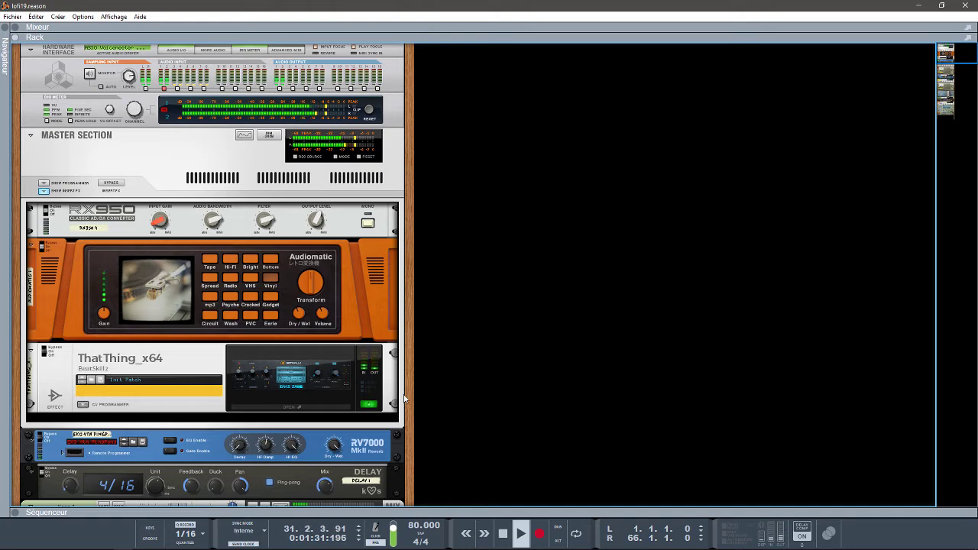
key("F7")
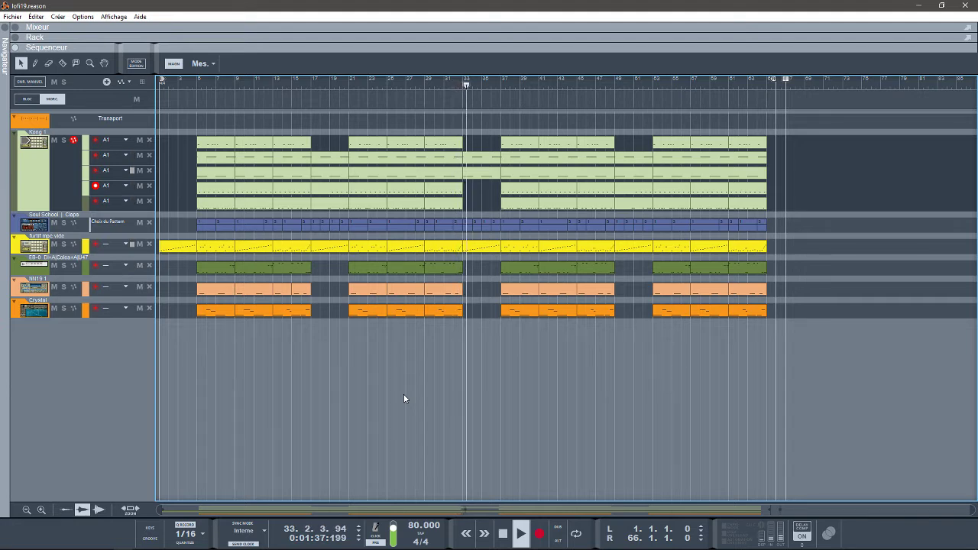
key("F6")
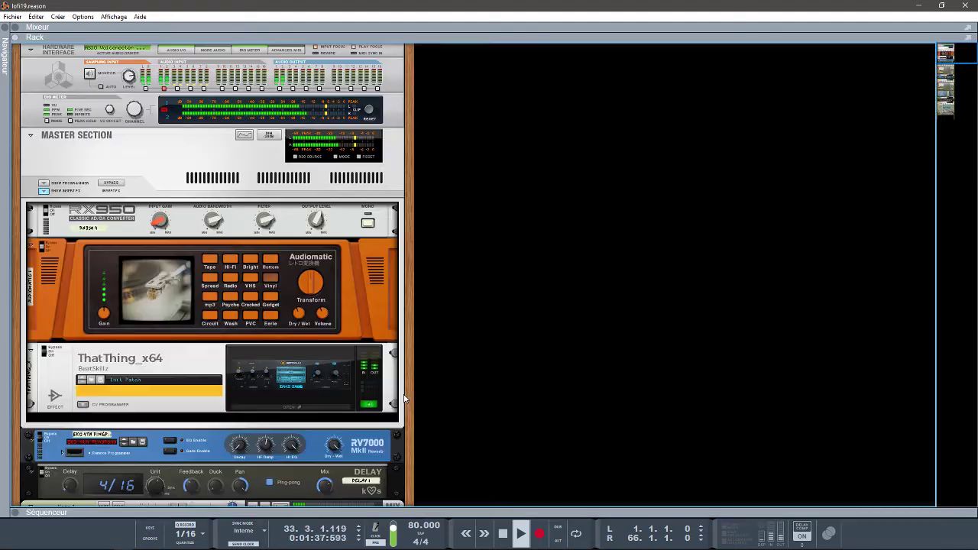
- Show the mixer together with the sequencer, without the rack, and bring the FX return section into view
left_click(91, 513)
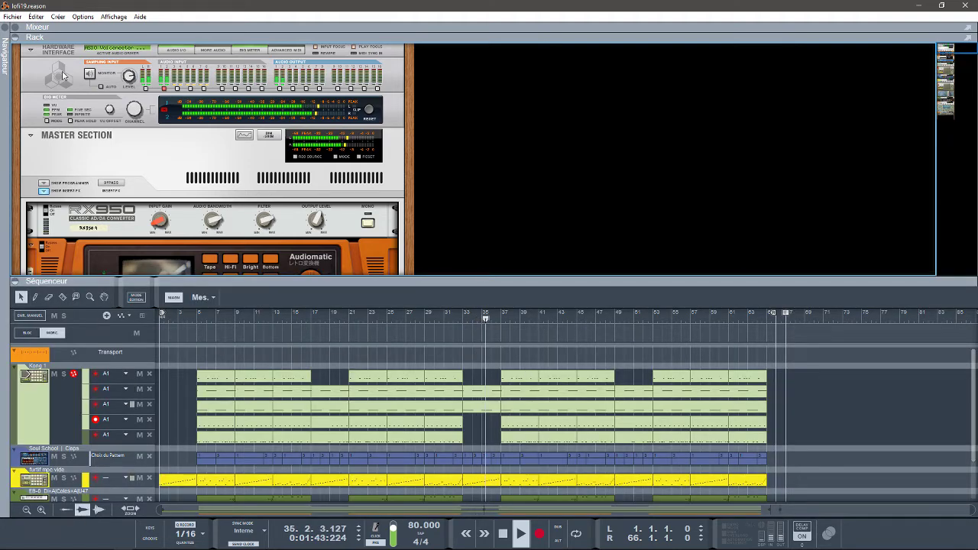
left_click(16, 36)
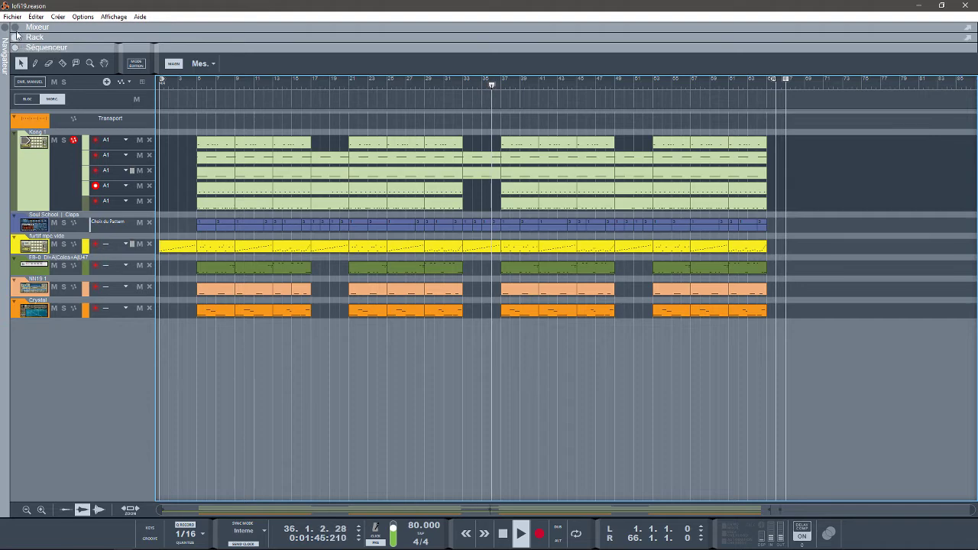
left_click(16, 28)
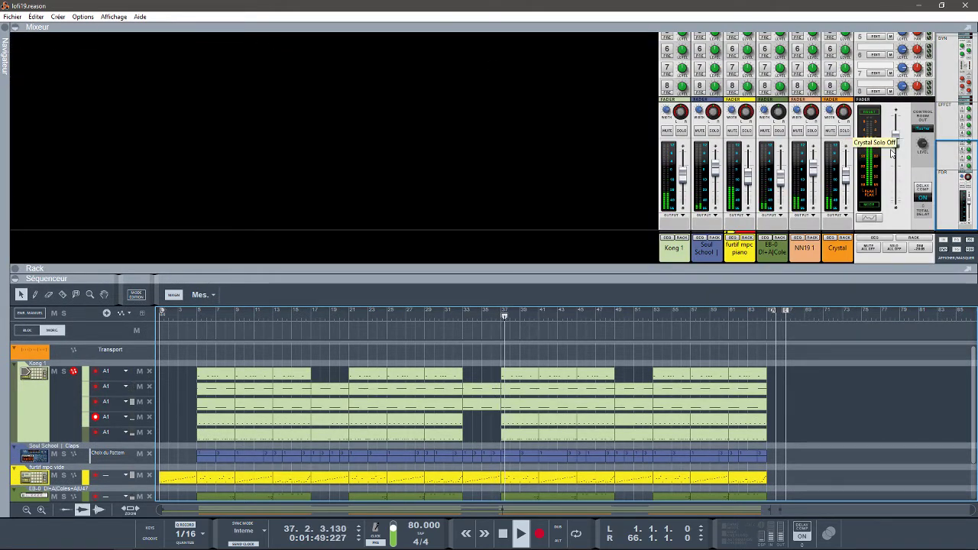
left_click_drag(952, 162, 939, 80)
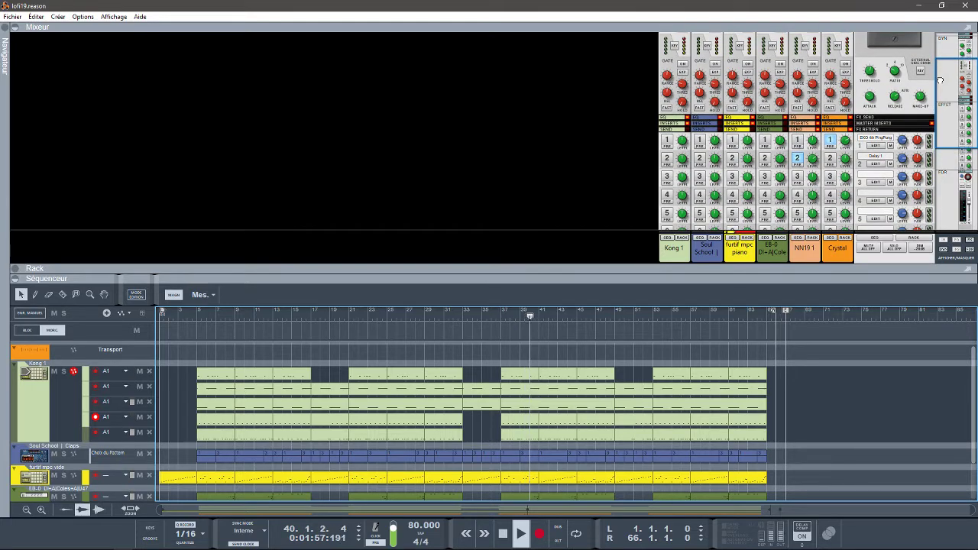
- Bring up the Delay 1 send effect in the rack from the mixer's FX return and view the neighbouring RV7000 reverb
left_click(877, 164)
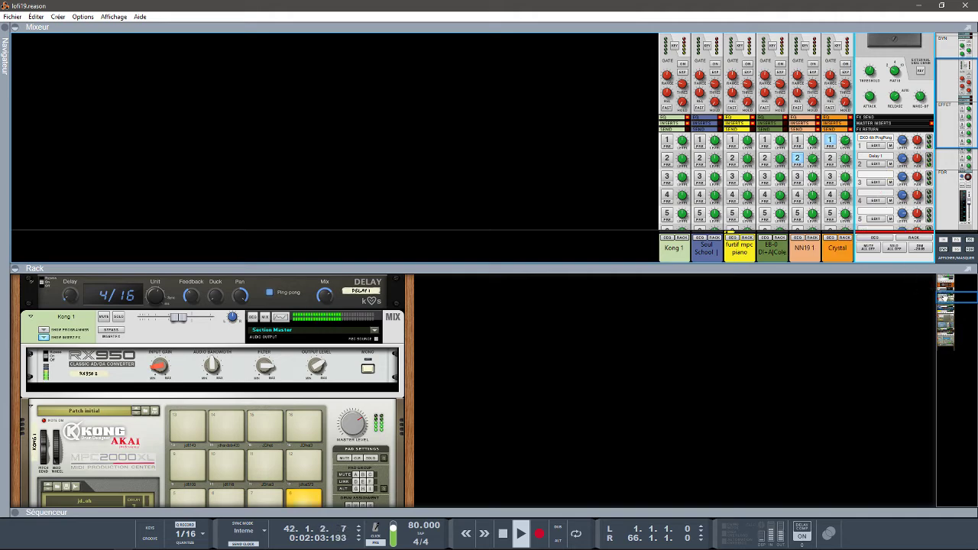
scroll(947, 298, "up", 3)
scroll(945, 292, "up", 2)
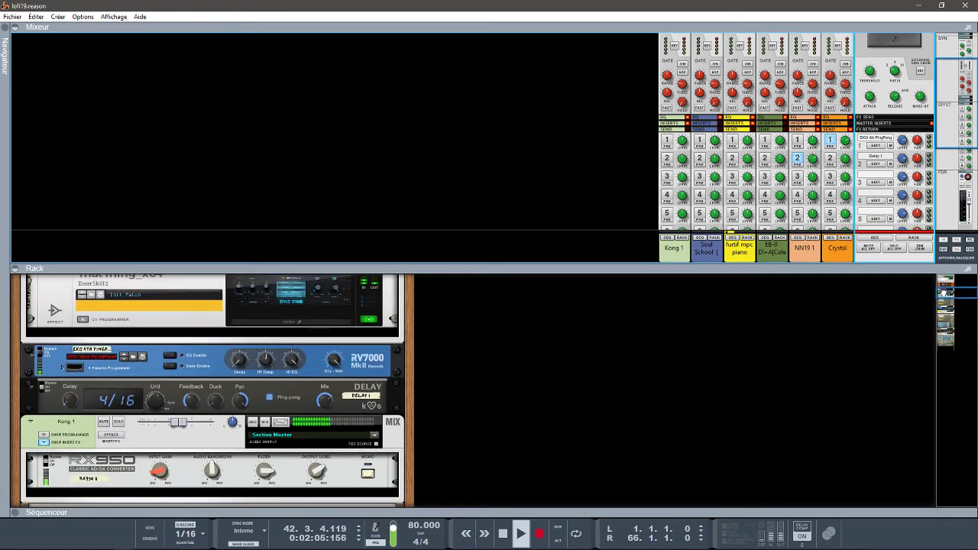
- Open the ThatThing_x64 plugin interface, shift its window slightly, and view it alongside the Audiomatic in the rack
left_click(324, 356)
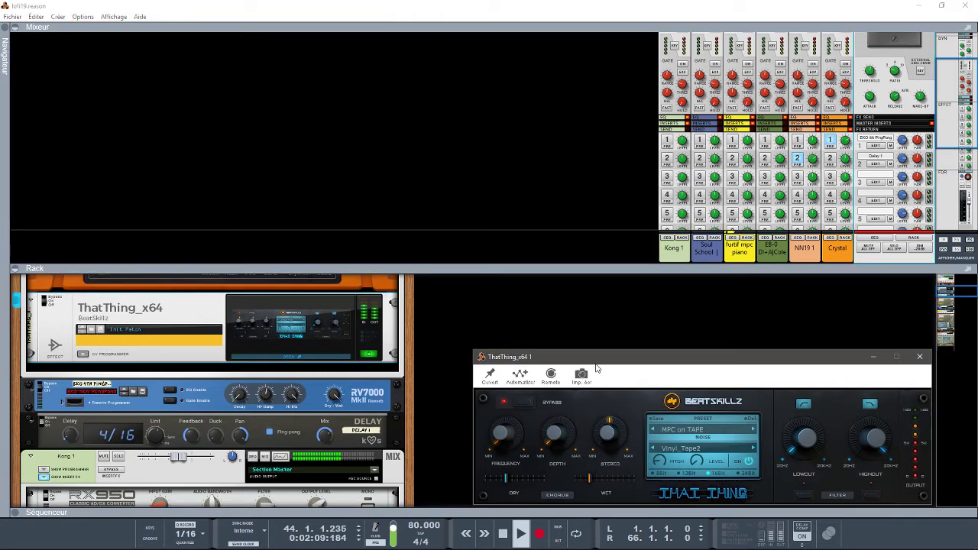
left_click_drag(640, 352, 620, 346)
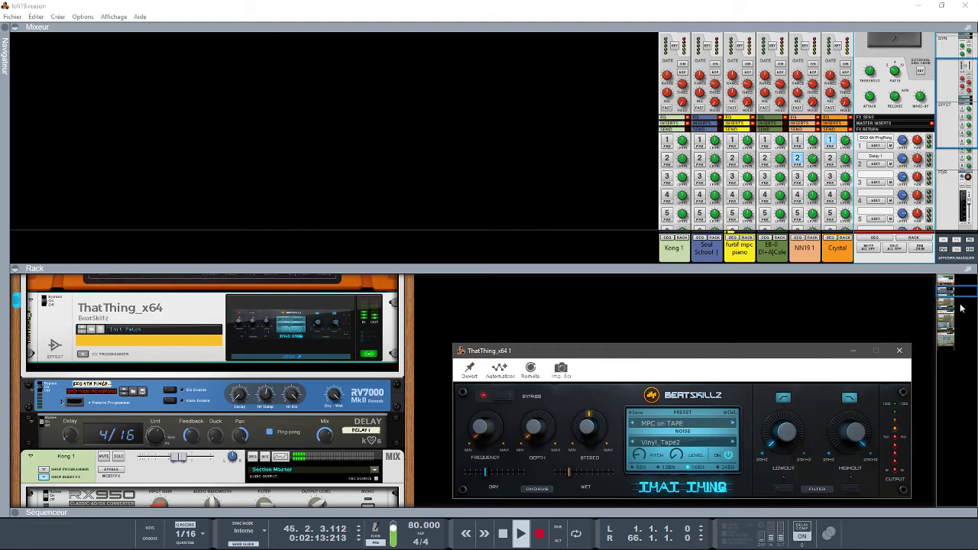
left_click_drag(946, 292, 945, 288)
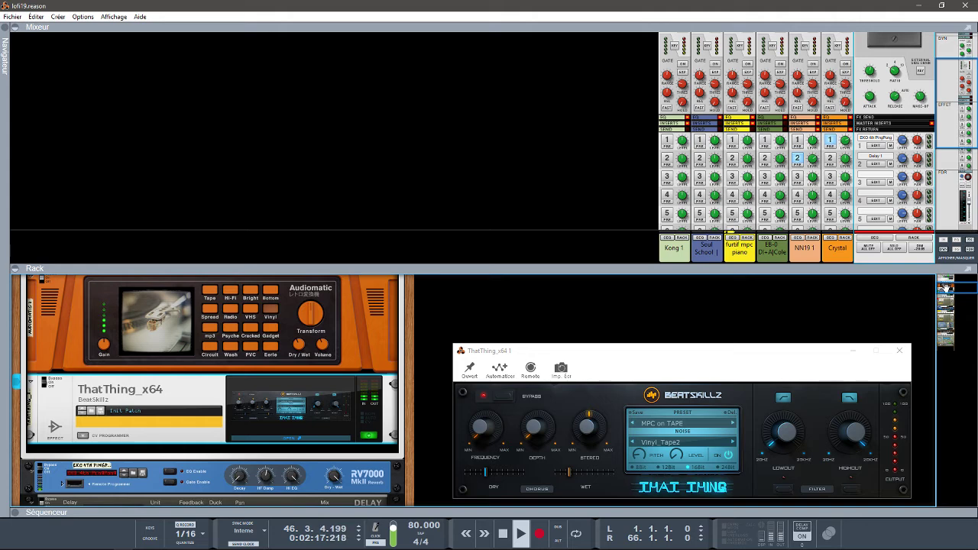
- Show the sequencer and the full mixer, and close the ThatThing_x64 plugin window
key("F7")
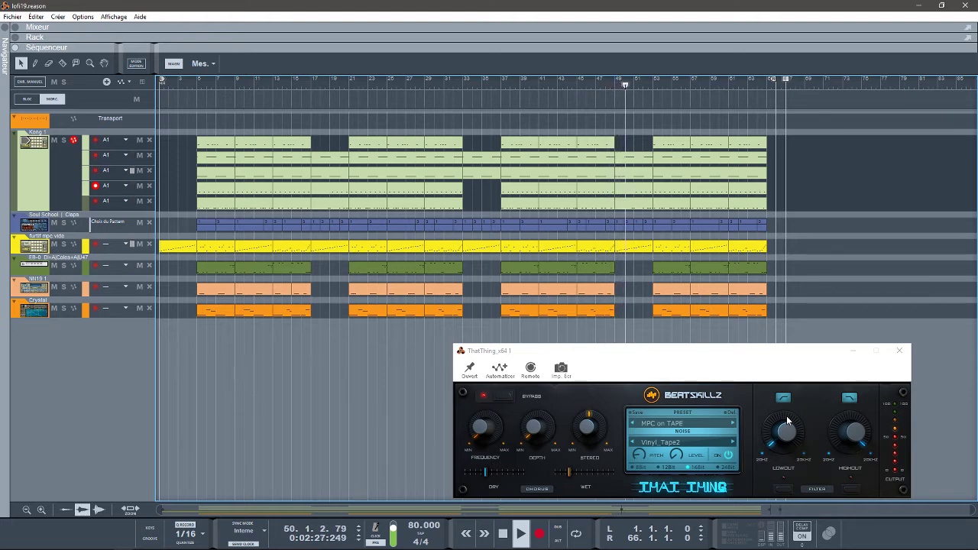
key("F5")
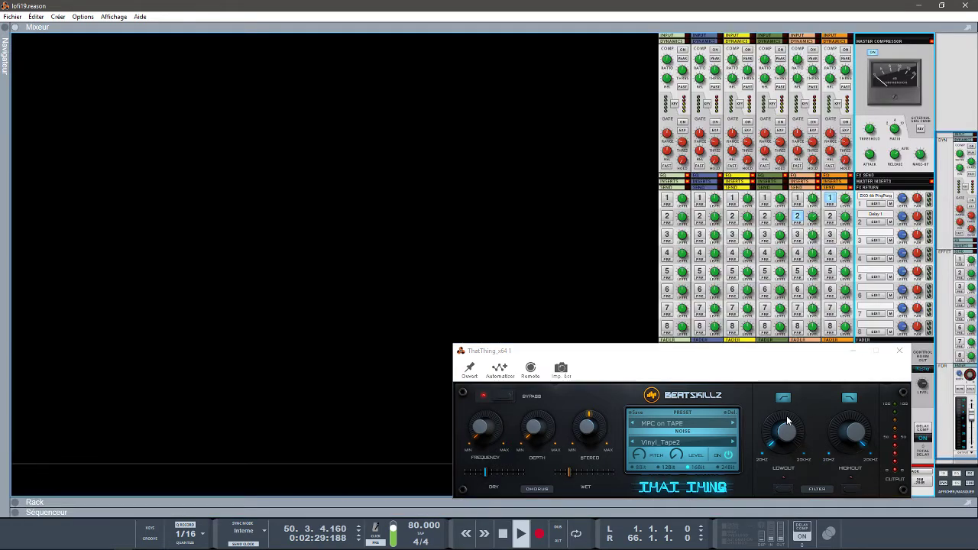
left_click(900, 351)
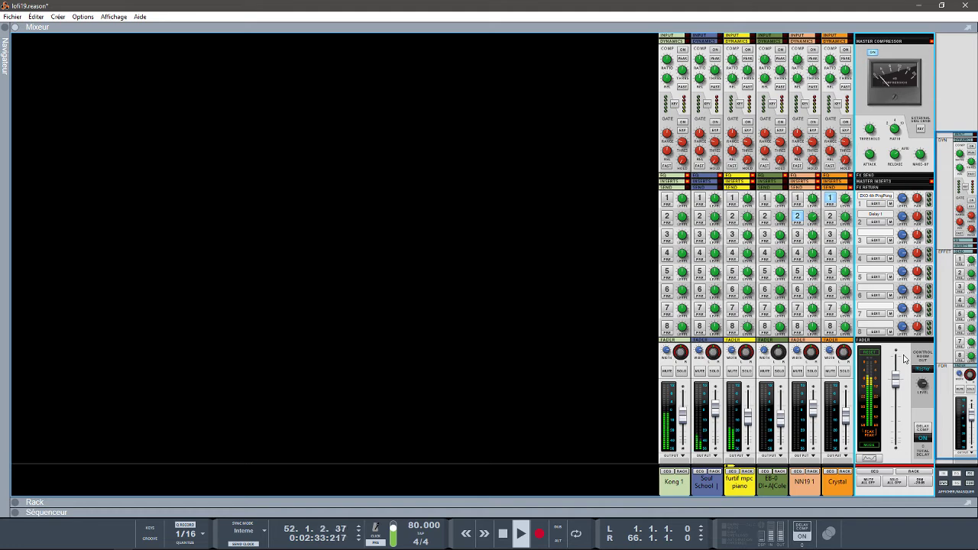
- Inspect the spectrum and EQ curves of the master section and the Kong 1, Soul School, furtif mpc piano, EB-0, NN19 1 and Crystal channels
left_click(869, 459)
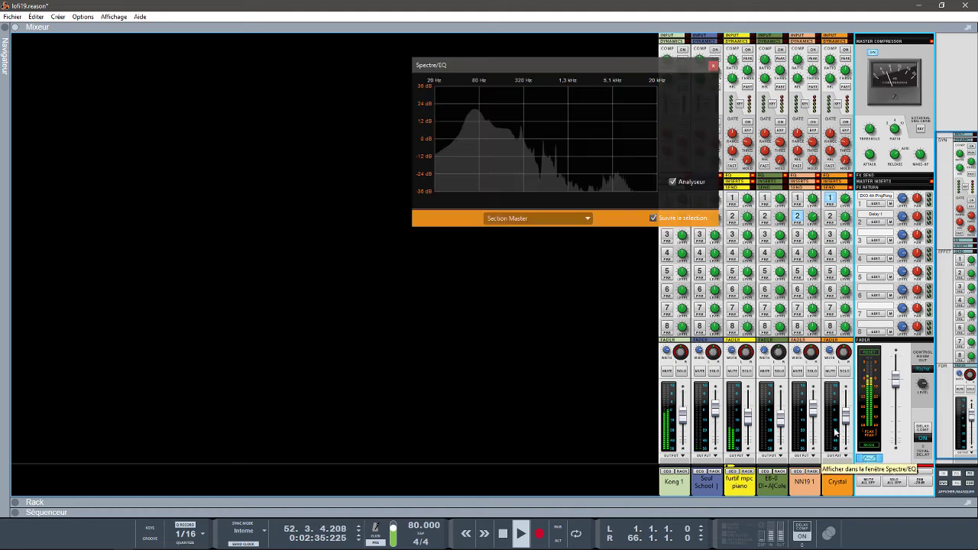
left_click(663, 457)
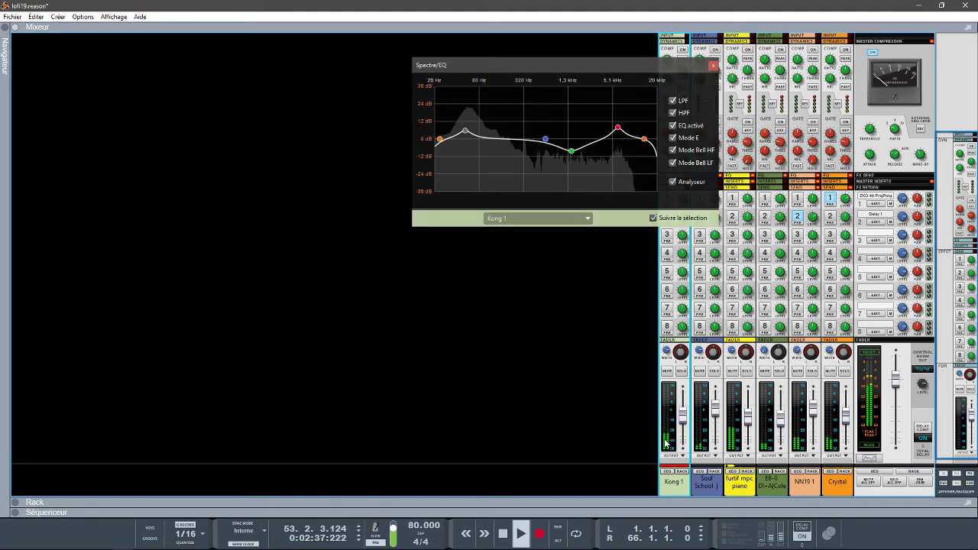
left_click(701, 425)
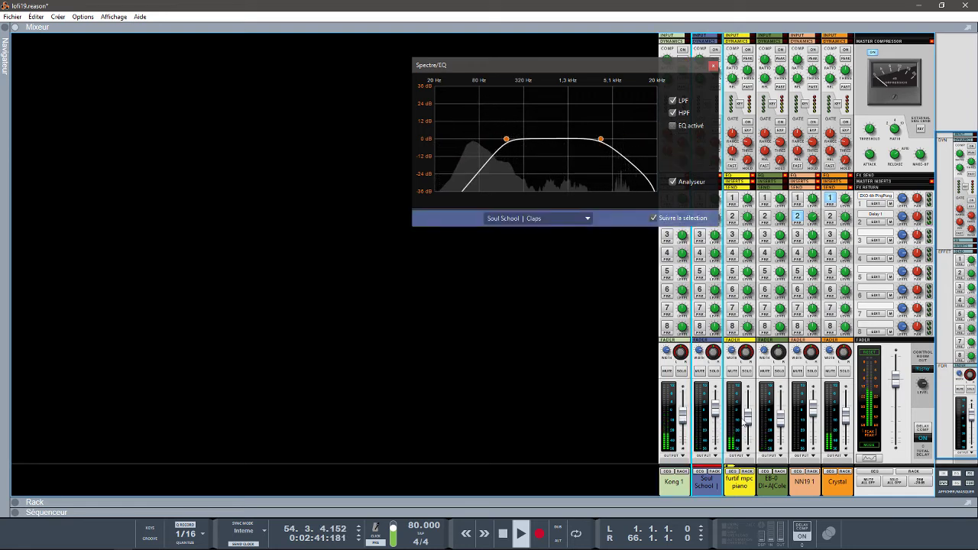
left_click(733, 422)
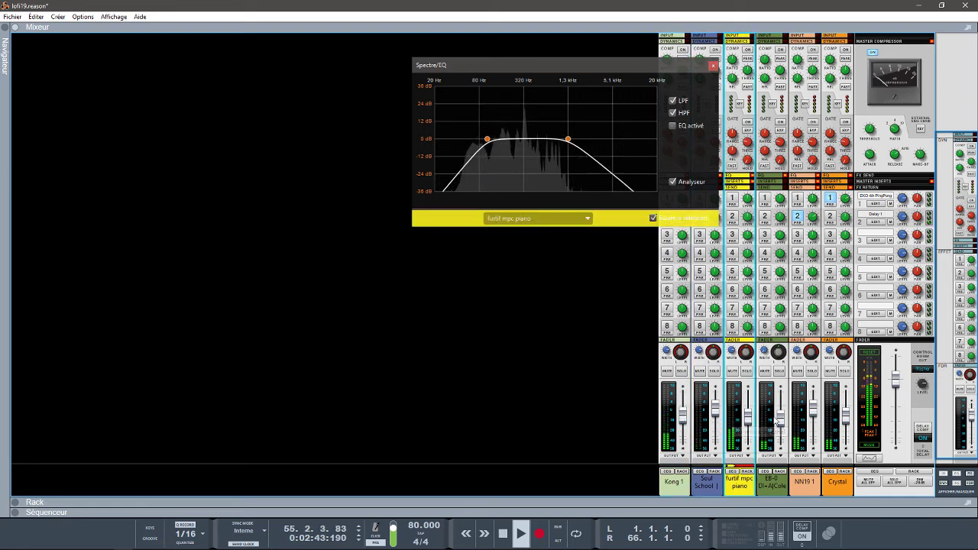
left_click(765, 420)
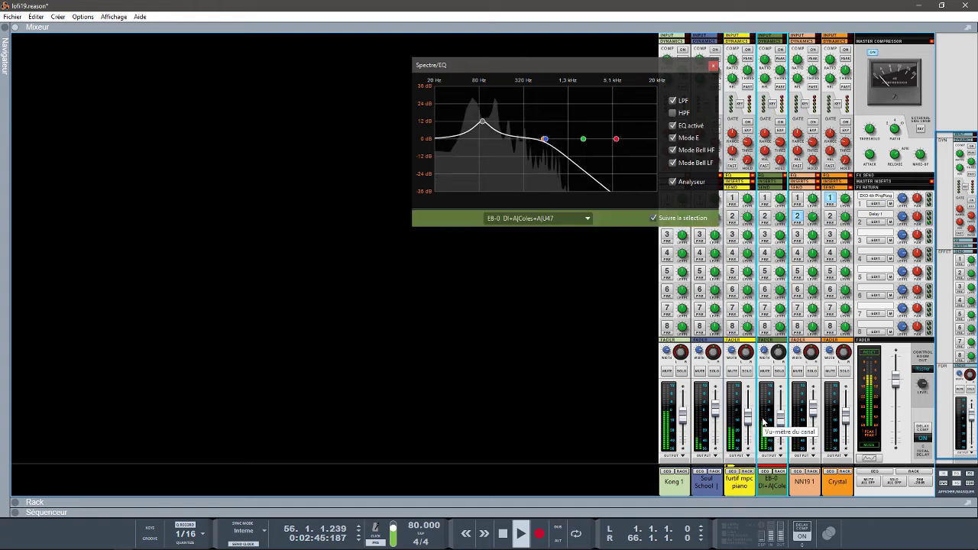
left_click(800, 419)
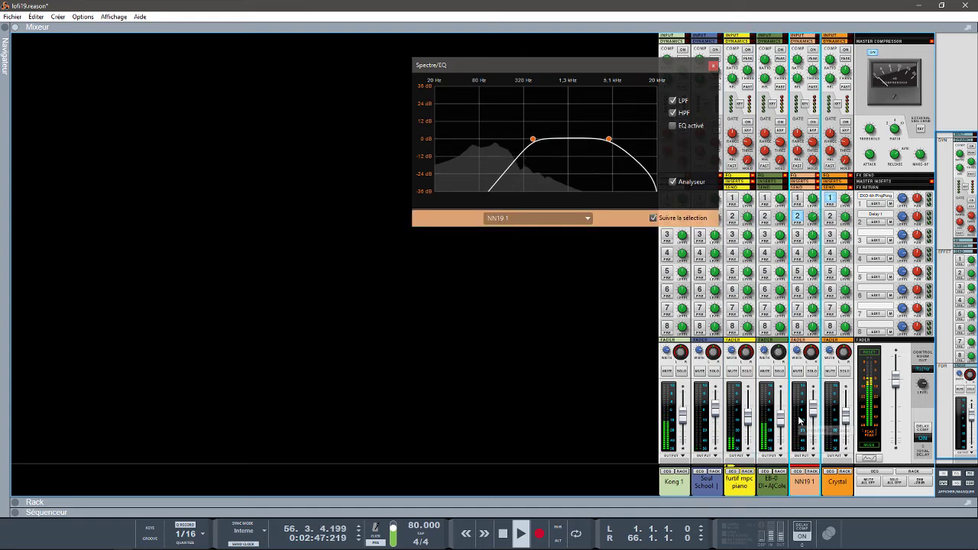
left_click(831, 419)
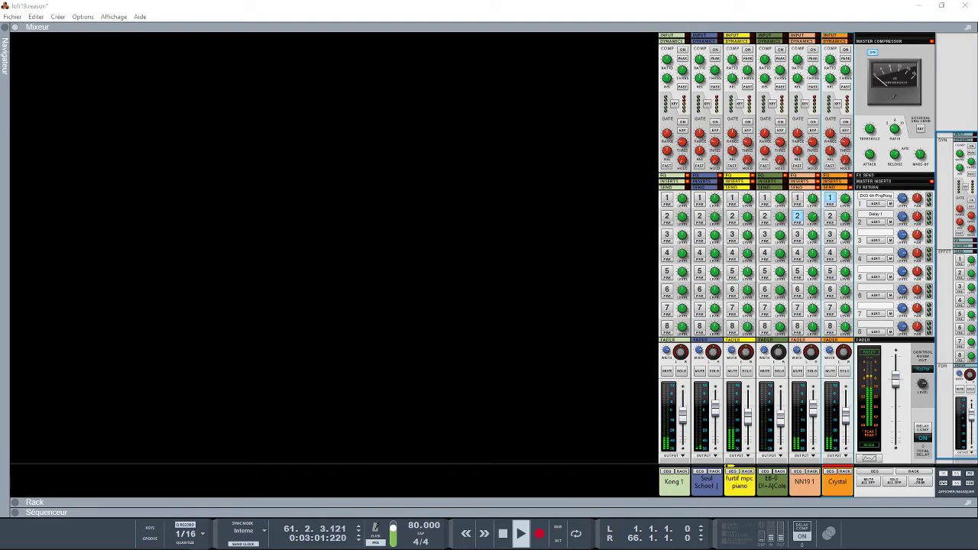
- Show the Crystal channel's Spectrum EQ again, switch to the full sequencer view, and close the Spectrum EQ window
key("F2")
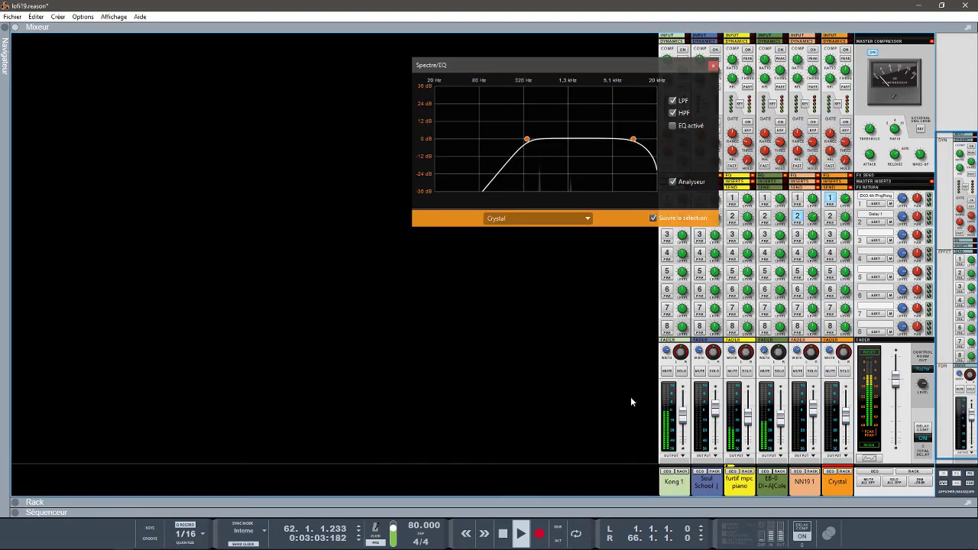
key("F7")
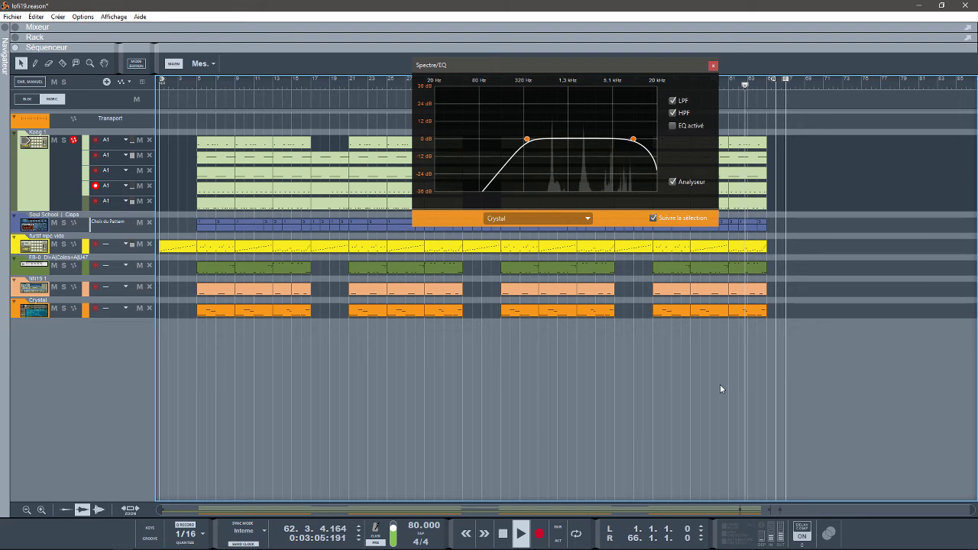
left_click(713, 66)
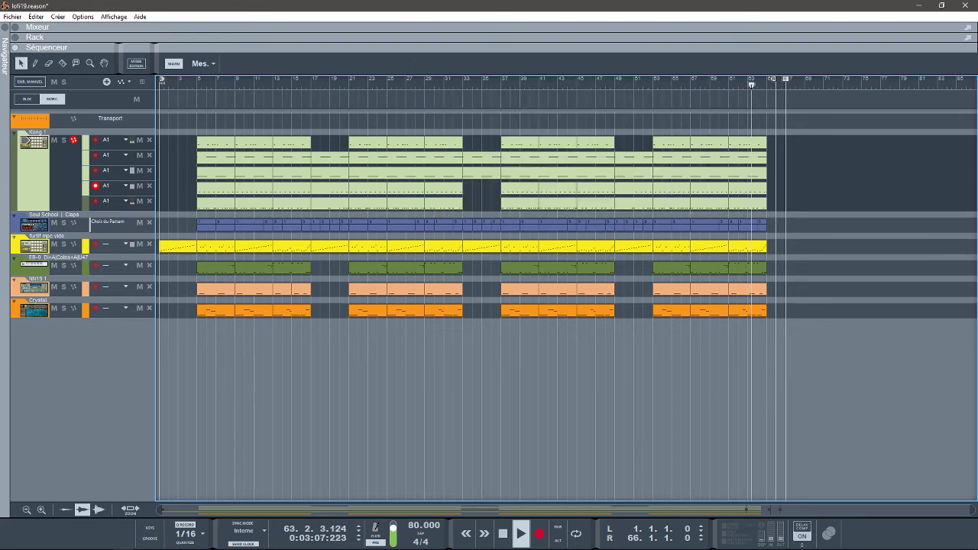